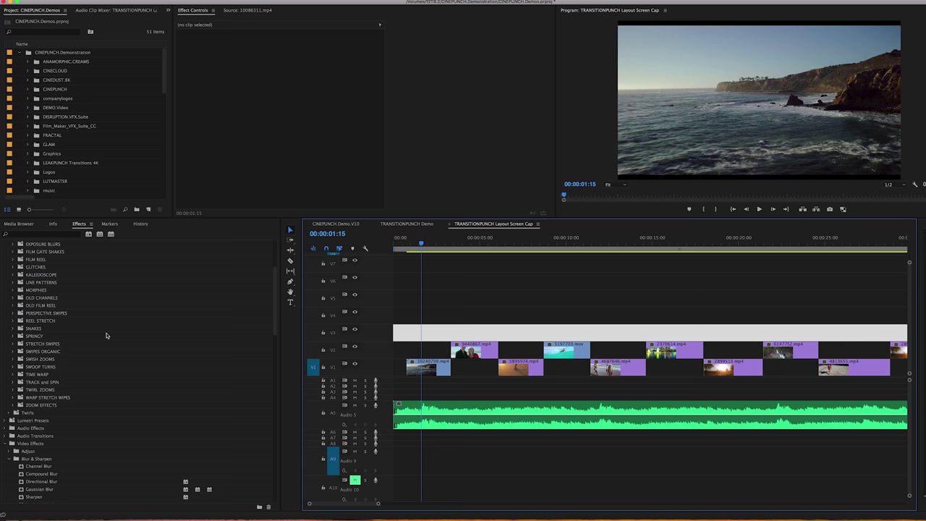
- Expand TransitionPunch Reel Stretch and its Left folder to list the slow, medium and fast presets
scroll(106, 335, up, 3)
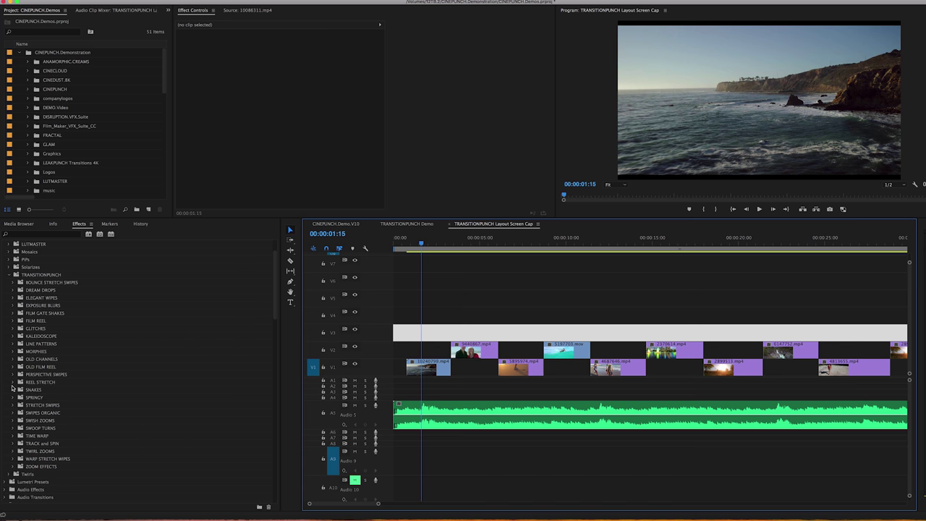
click(13, 383)
scroll(22, 391, down, 1)
scroll(22, 390, down, 1)
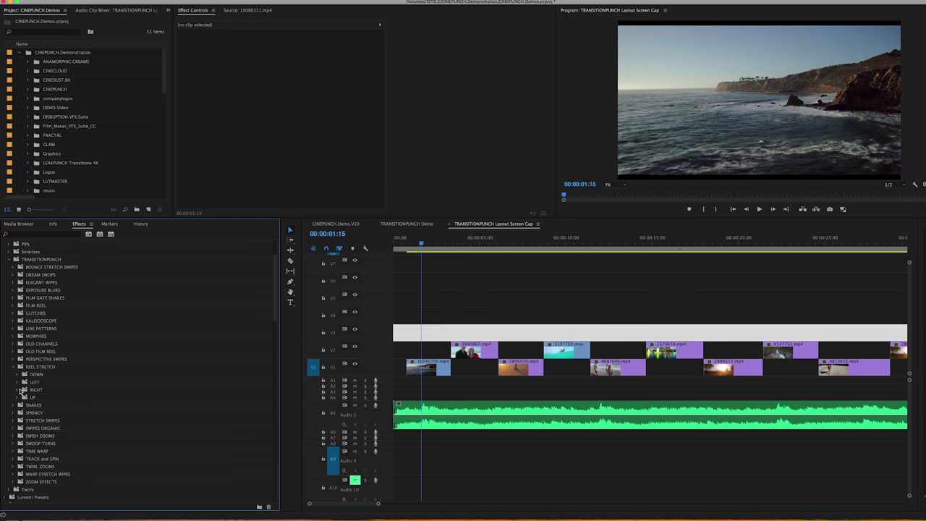
click(16, 384)
scroll(29, 380, down, 2)
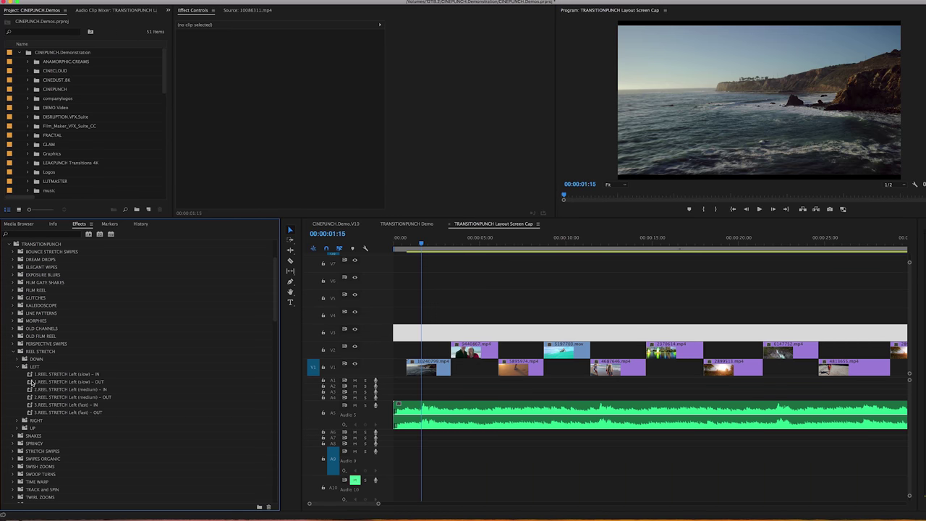
- Apply 2.REEL STRETCH Left (medium) - OUT to 10240799.mp4 and preview it
drag(30, 399, 413, 370)
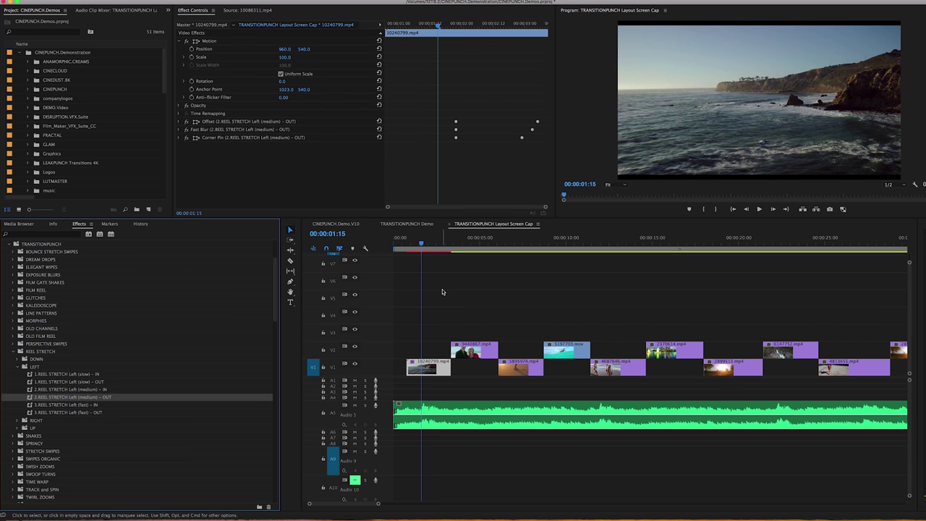
key(space)
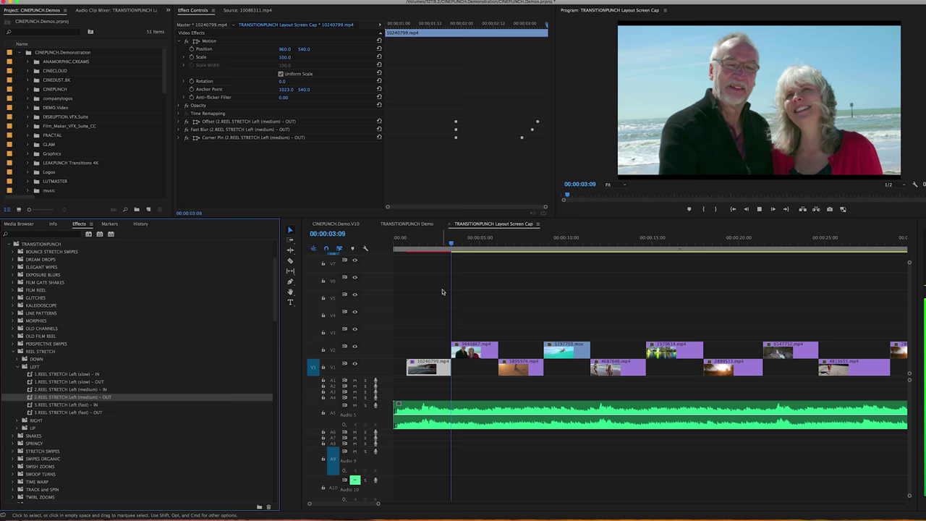
click(311, 330)
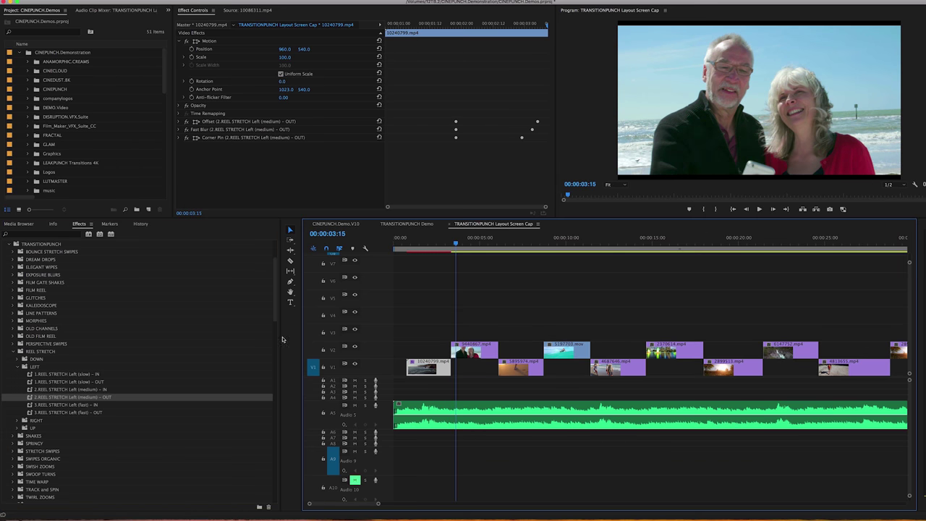
- Collapse the Reel Stretch Left presets and list the Reel Stretch Up presets
click(21, 367)
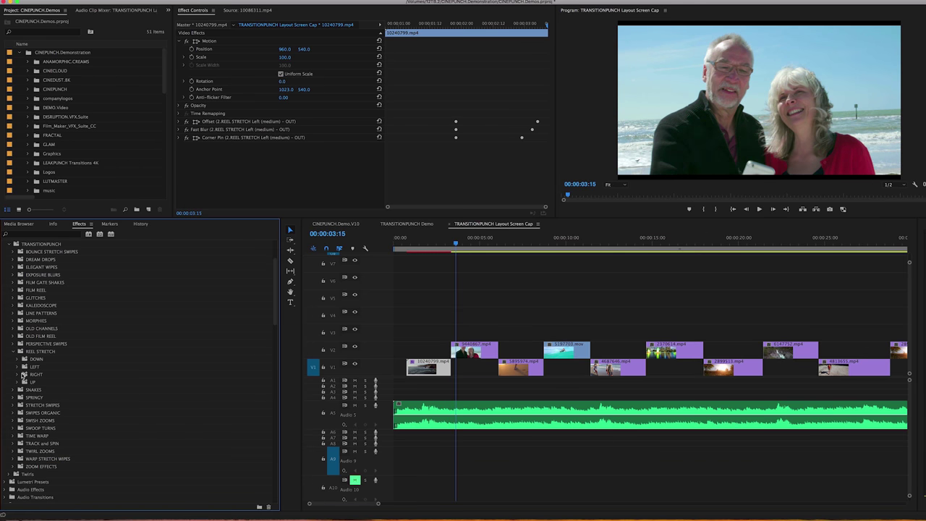
click(18, 382)
scroll(42, 376, down, 3)
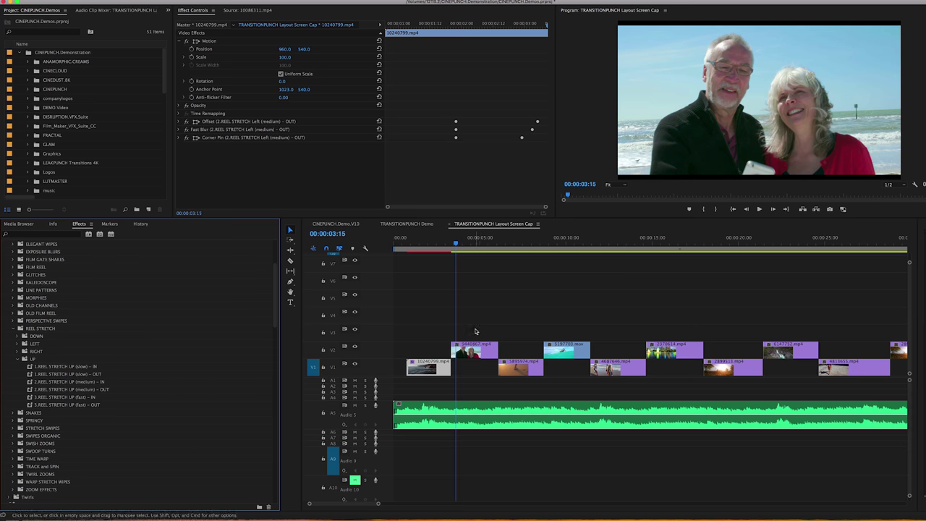
- Lengthen clip 9440867.mp4 on V2 and cut it into two pieces with the Razor
click(478, 349)
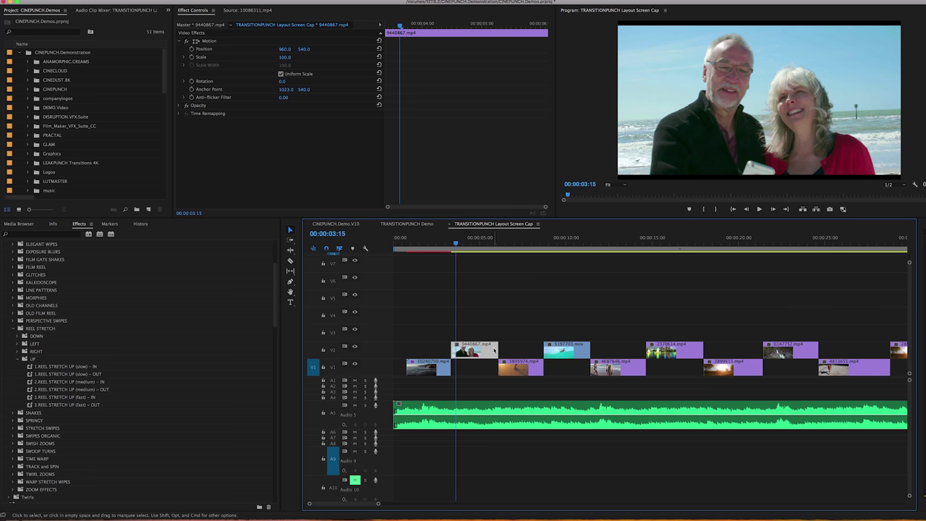
drag(498, 350, 522, 350)
key(c)
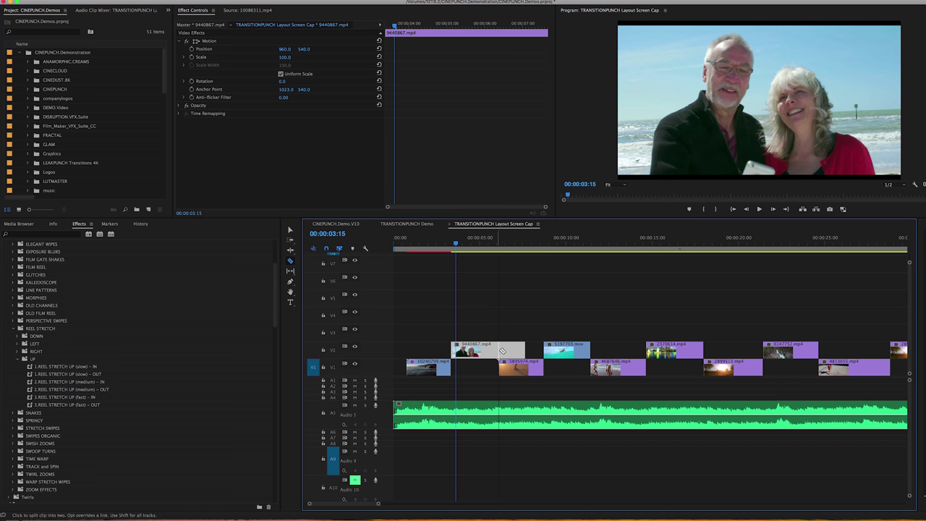
click(496, 350)
- Delete 5895974.mp4 from V1 and extend the second 9440867.mp4 piece to clip 5187703
key(v)
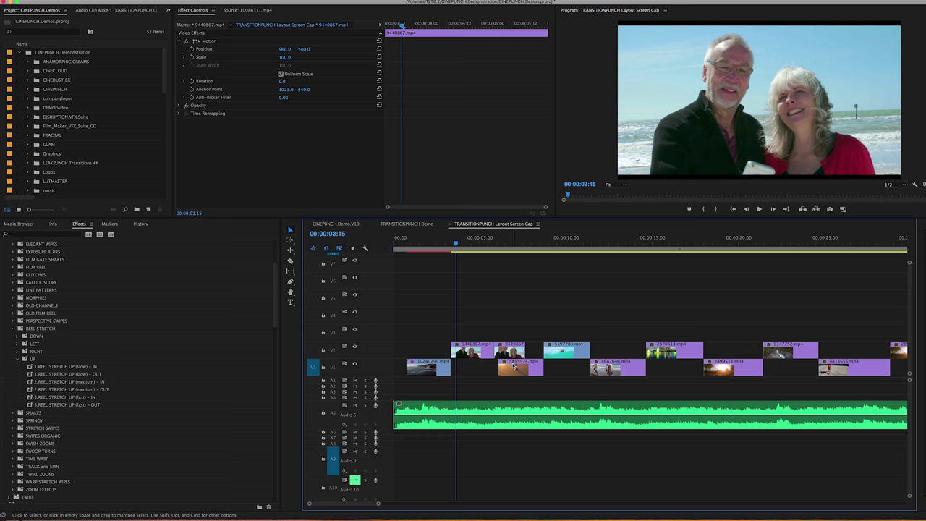
click(523, 366)
key(Delete)
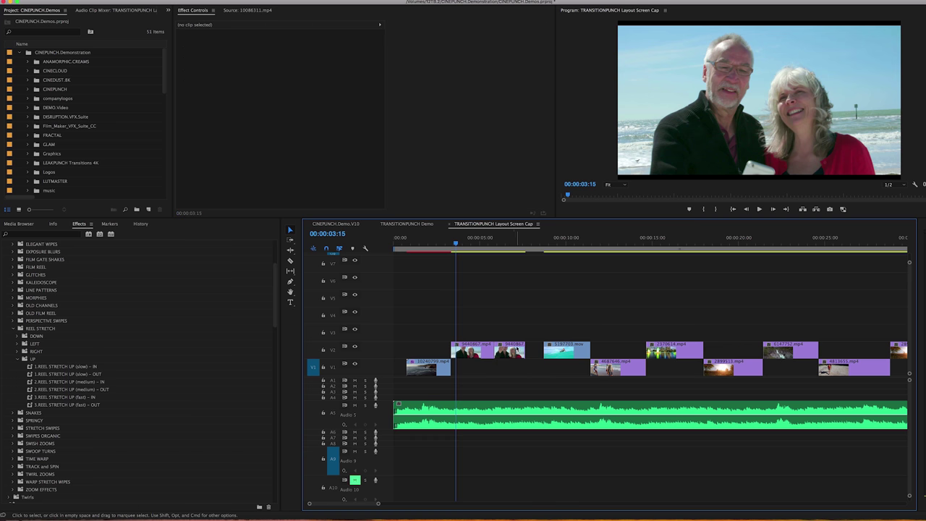
drag(523, 348, 543, 348)
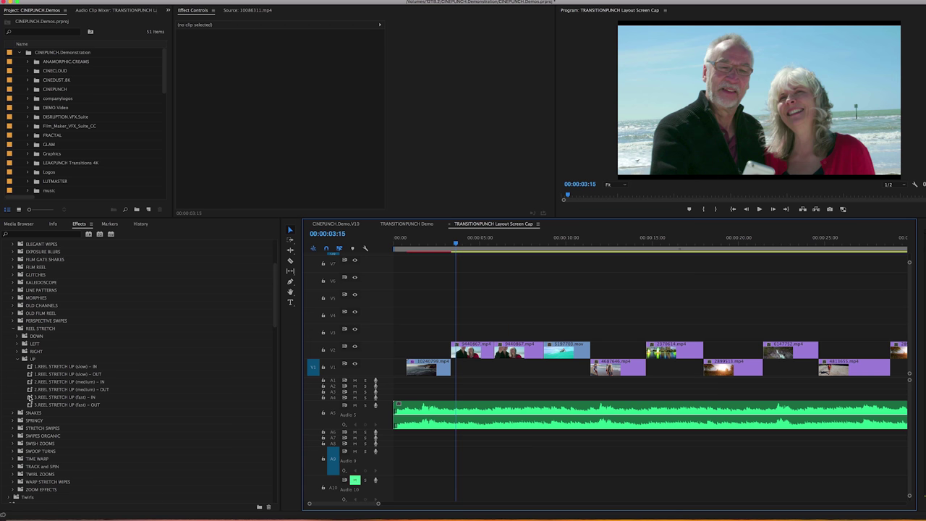
- Apply 2.REEL STRETCH UP (medium) - IN to the first V2 piece, zoom in, and preview
drag(31, 382, 450, 349)
click(434, 245)
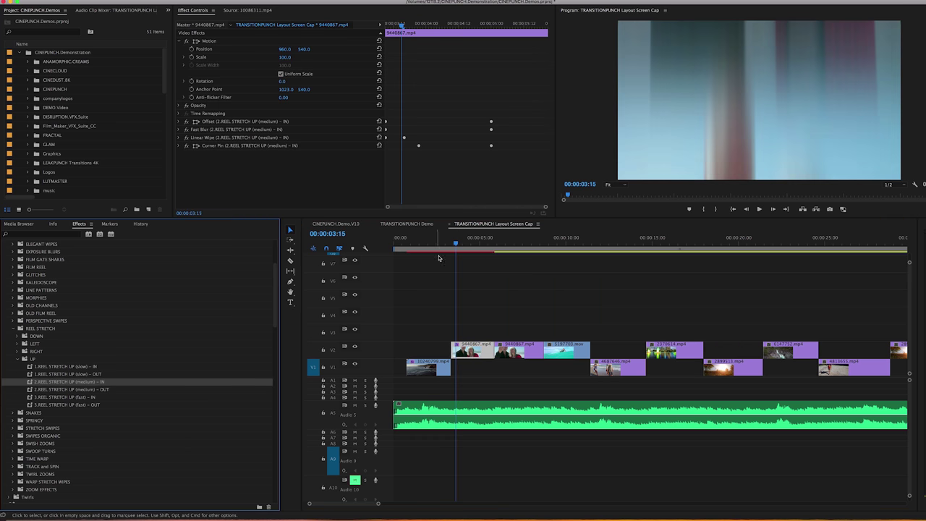
key(=)
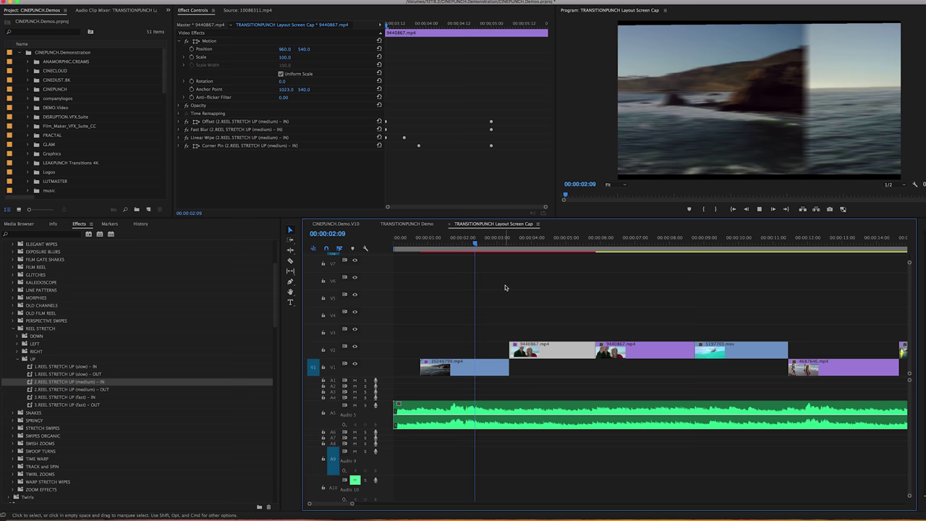
key(space)
key(space)
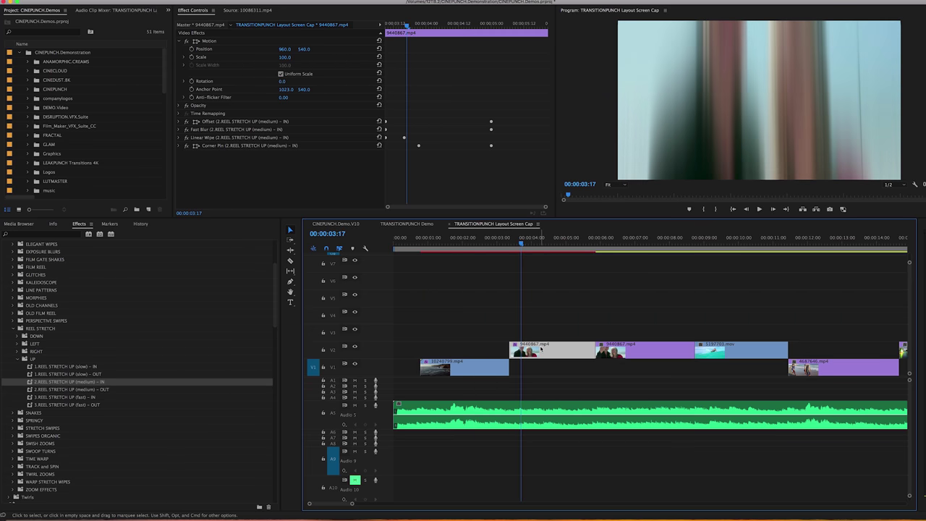
- Shift both 9440867.mp4 pieces six to seven frames earlier and replay the transition
drag(543, 350, 534, 349)
click(499, 242)
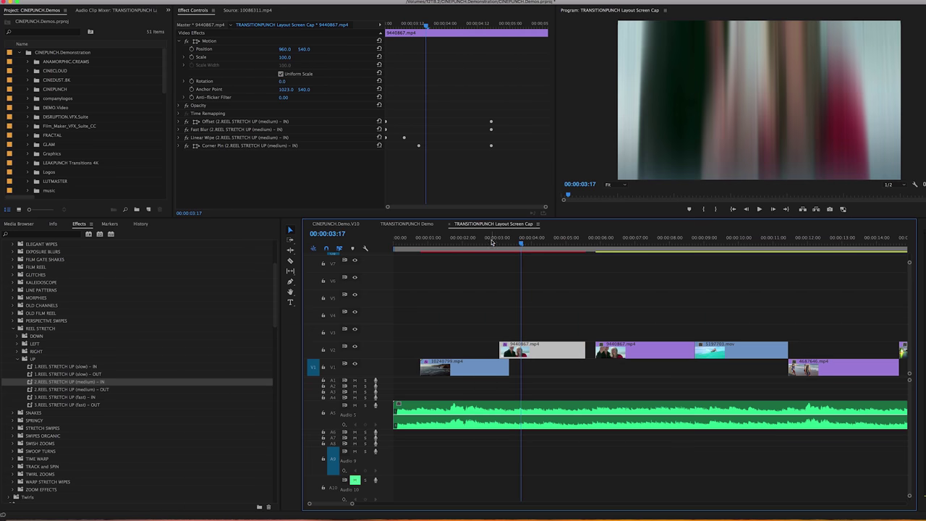
key(space)
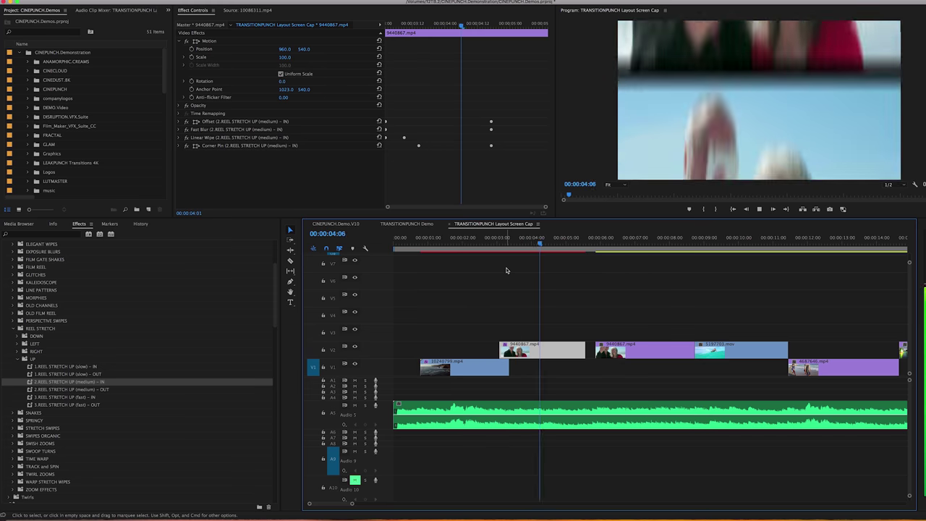
drag(625, 350, 615, 350)
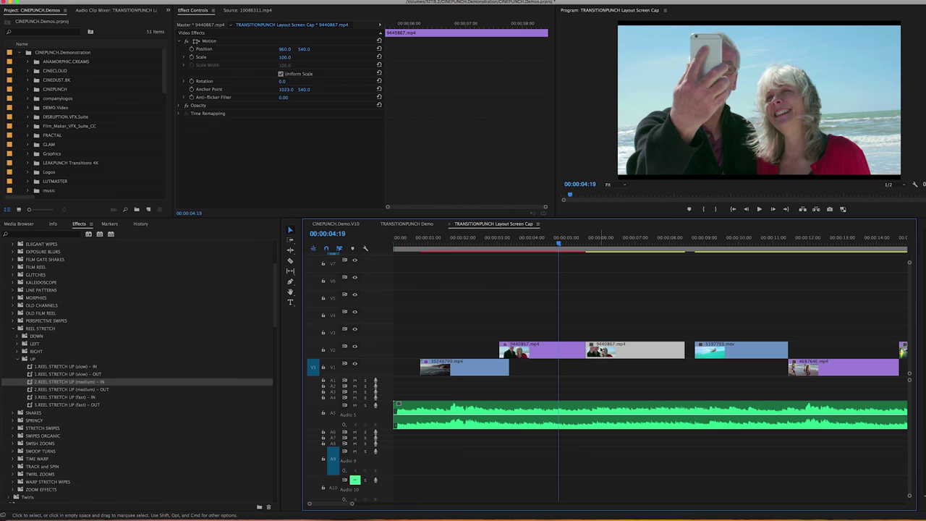
key(space)
key(space)
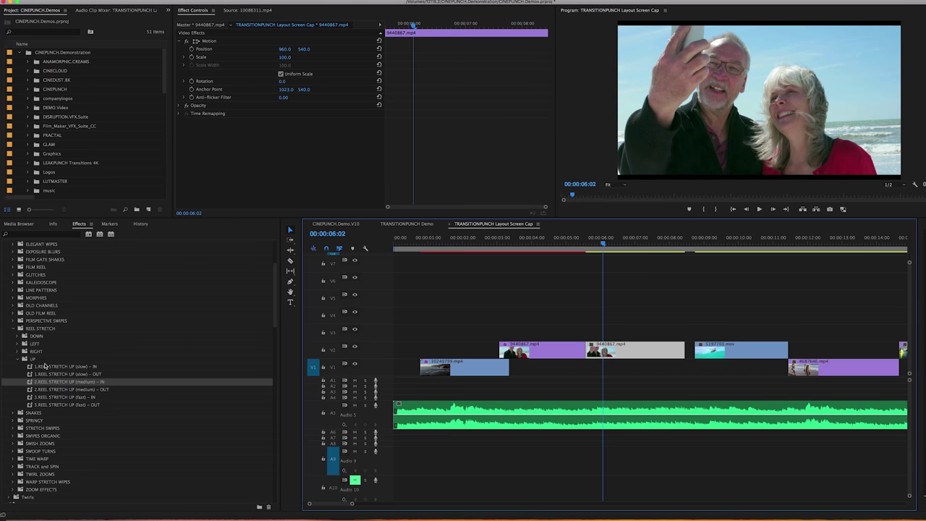
- Collapse Reel Stretch and list the Old Film Reel Down presets
click(21, 359)
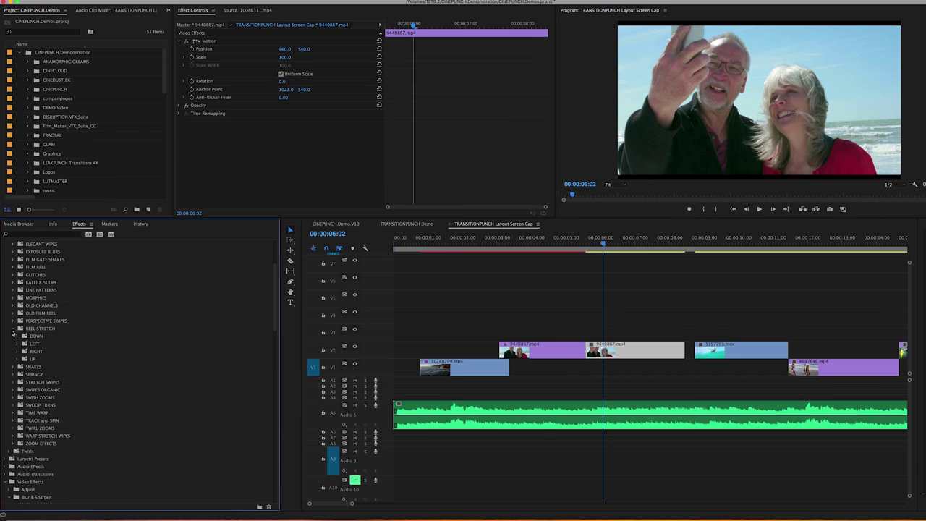
click(13, 330)
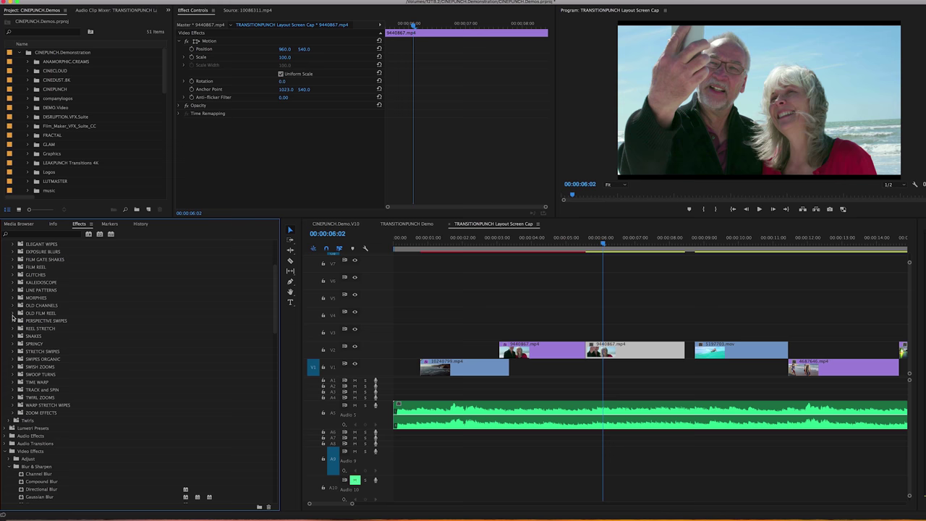
click(12, 313)
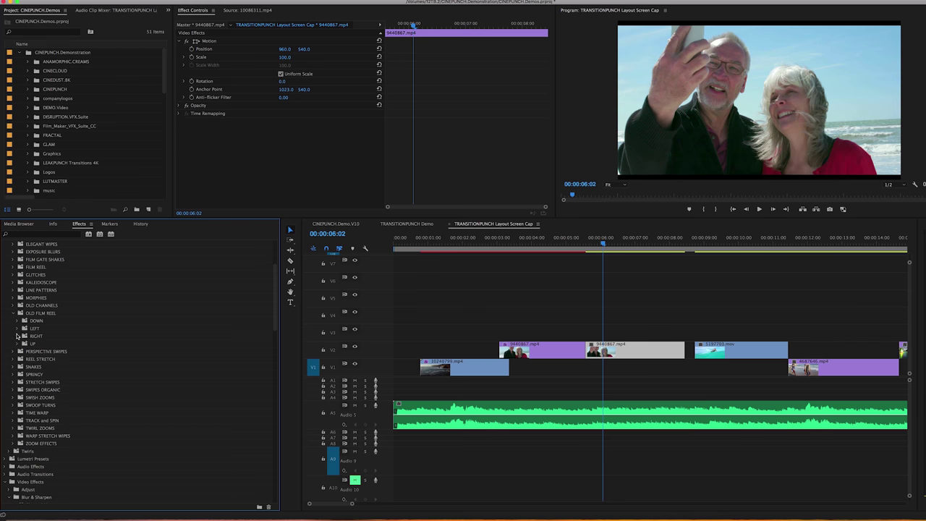
click(17, 322)
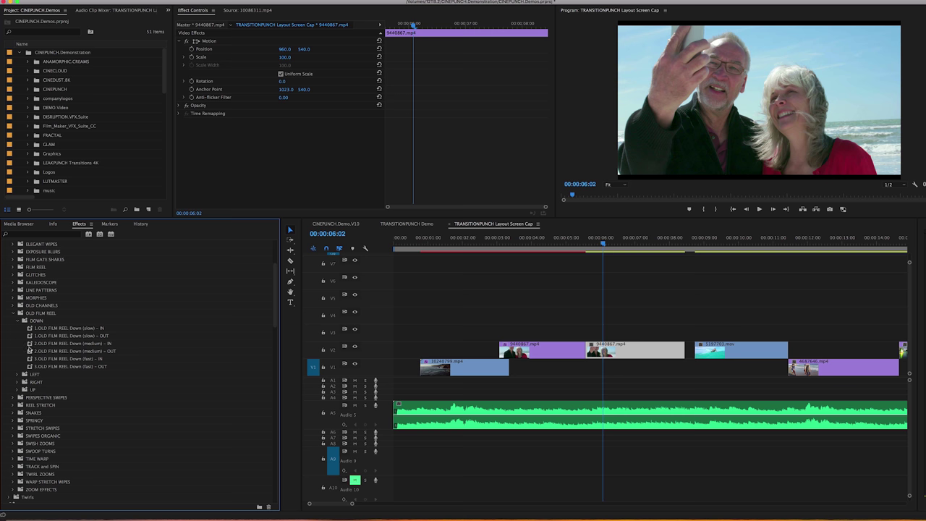
- Apply 2.OLD FILM REEL Down (medium) - OUT to the second 9440867.mp4 piece and preview it
drag(30, 351, 601, 349)
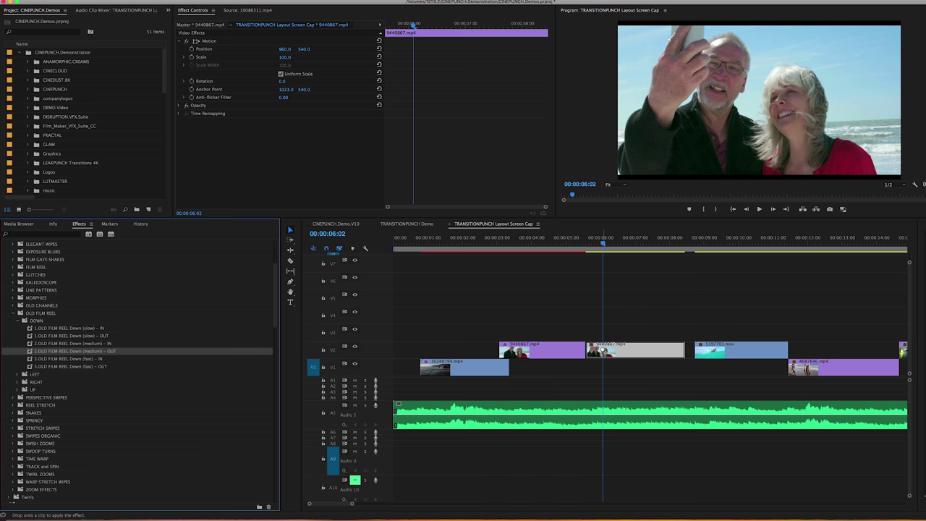
key(space)
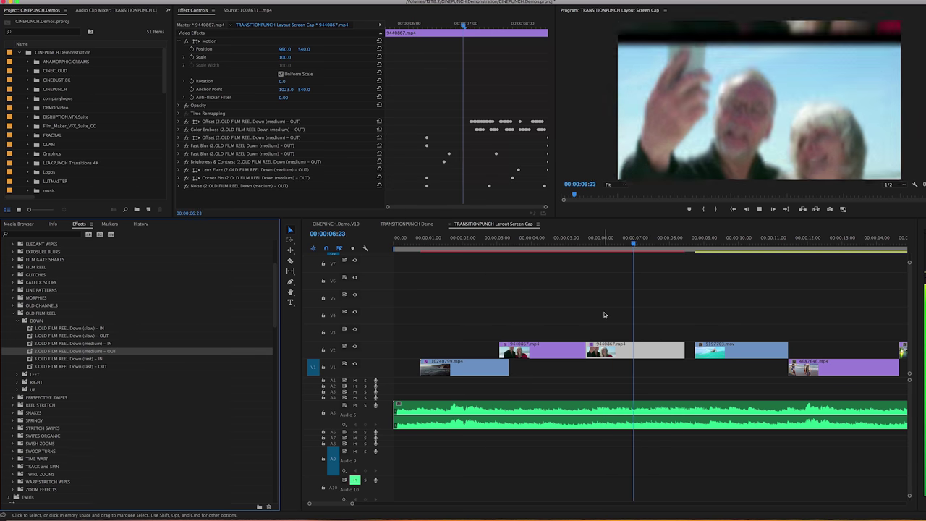
key(space)
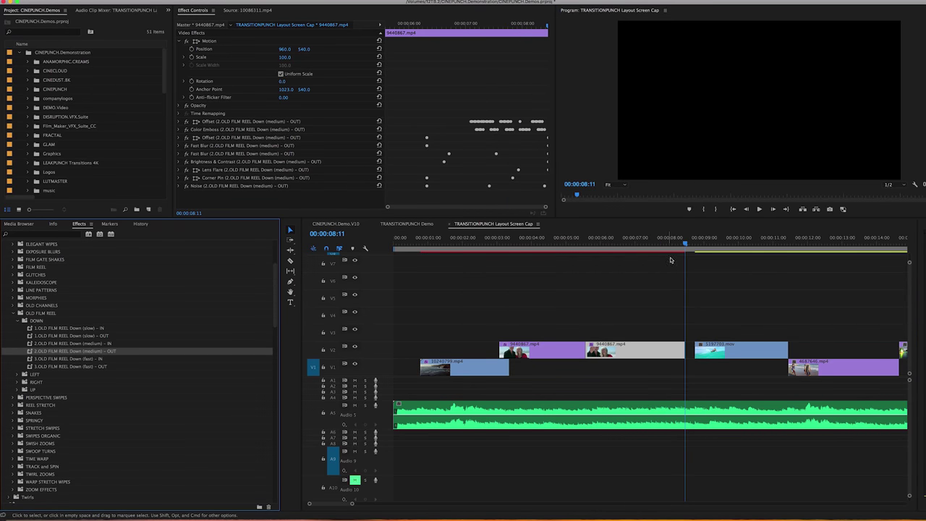
- Put the playhead at 08:21, collapse Old Film Reel, and select 2.BOUNCE STRETCH SWIPE UP - IN
click(699, 243)
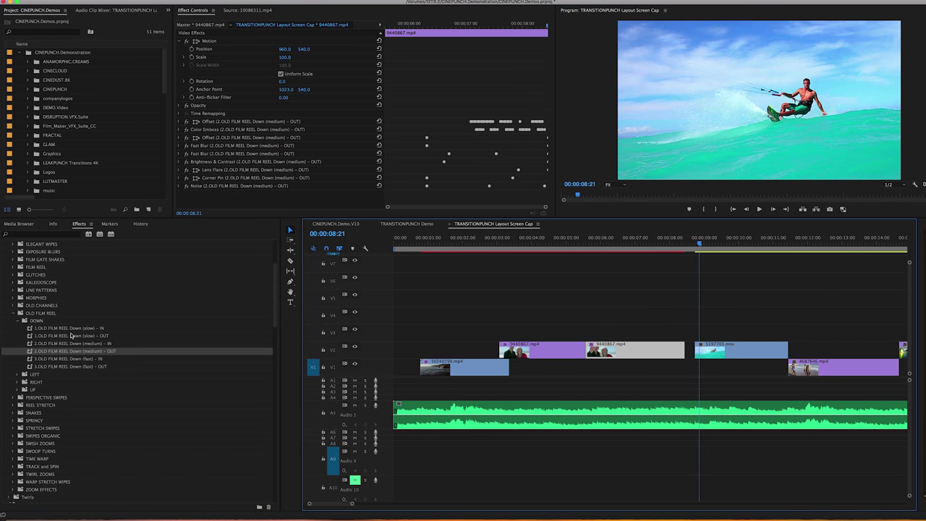
click(14, 312)
scroll(26, 301, up, 5)
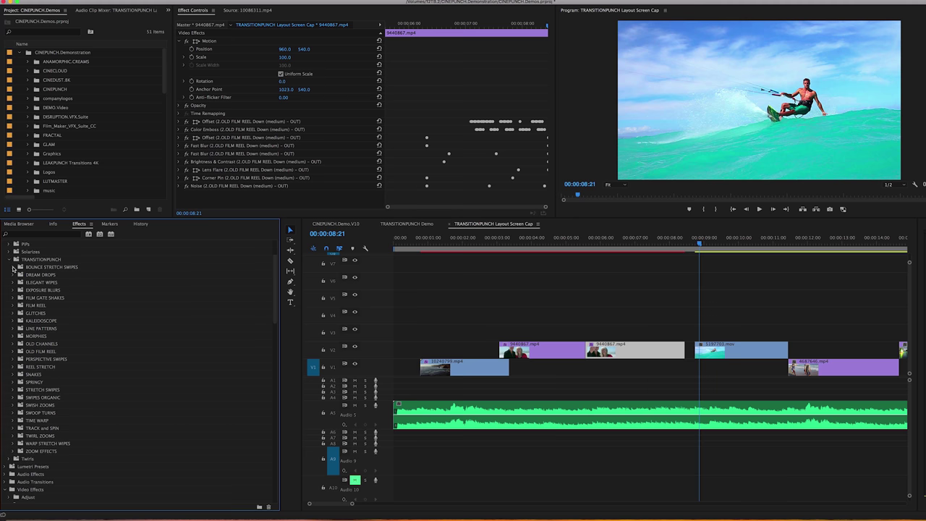
click(13, 267)
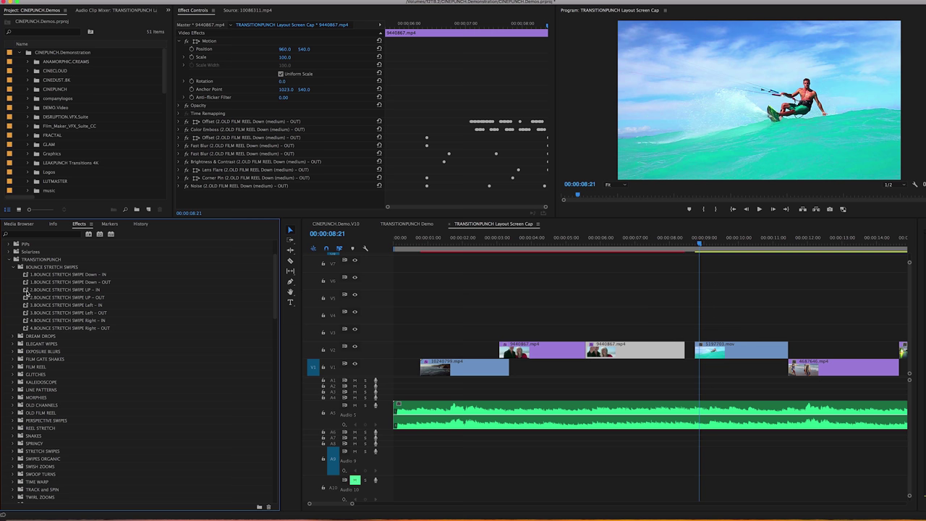
click(25, 290)
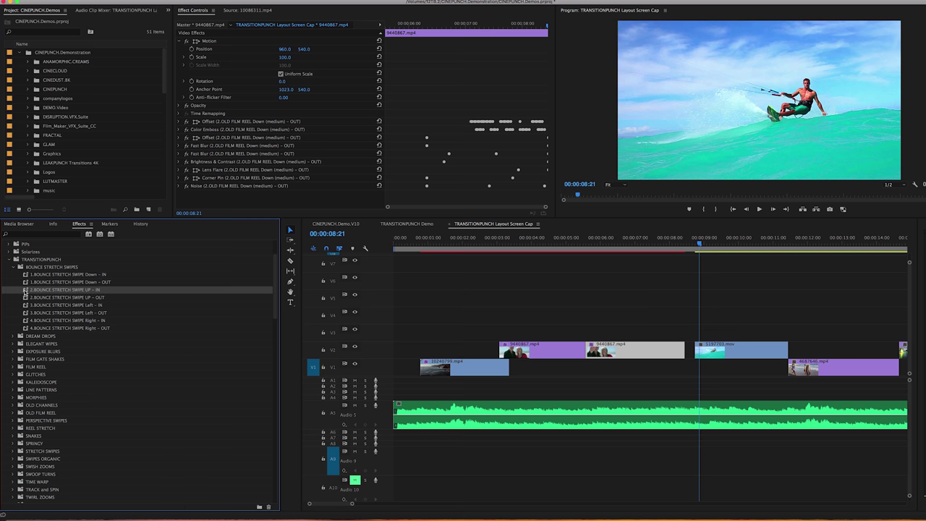
- Apply the Swipe Up IN preset to 5197703.mov, raise it to V3 slightly earlier, and preview
mouse_move(25, 290)
mouse_down()
mouse_move(716, 350)
mouse_move(688, 333)
mouse_up()
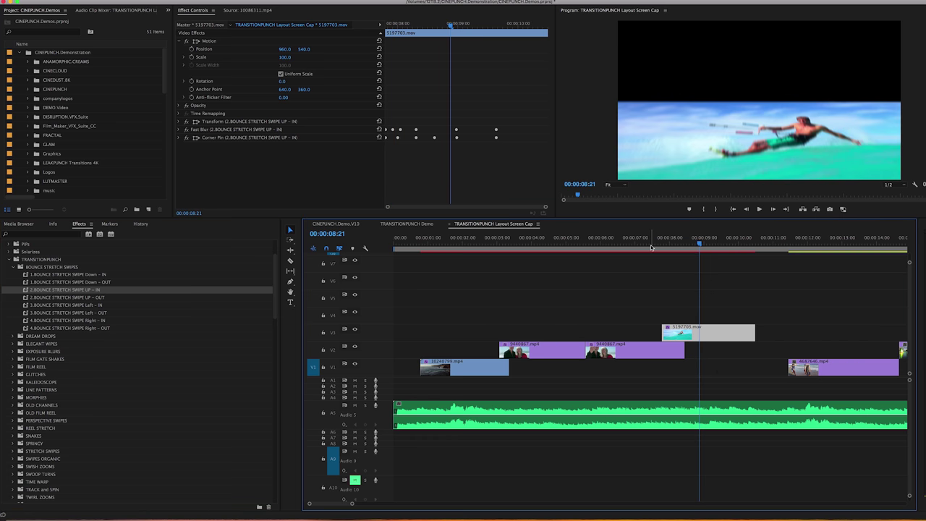
mouse_move(651, 246)
mouse_down()
mouse_move(666, 246)
mouse_move(471, 218)
mouse_up()
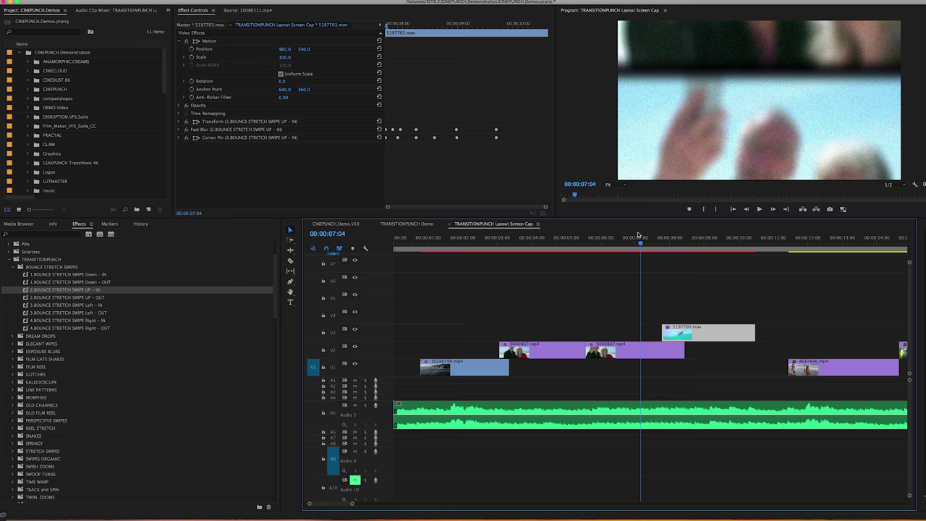
key(space)
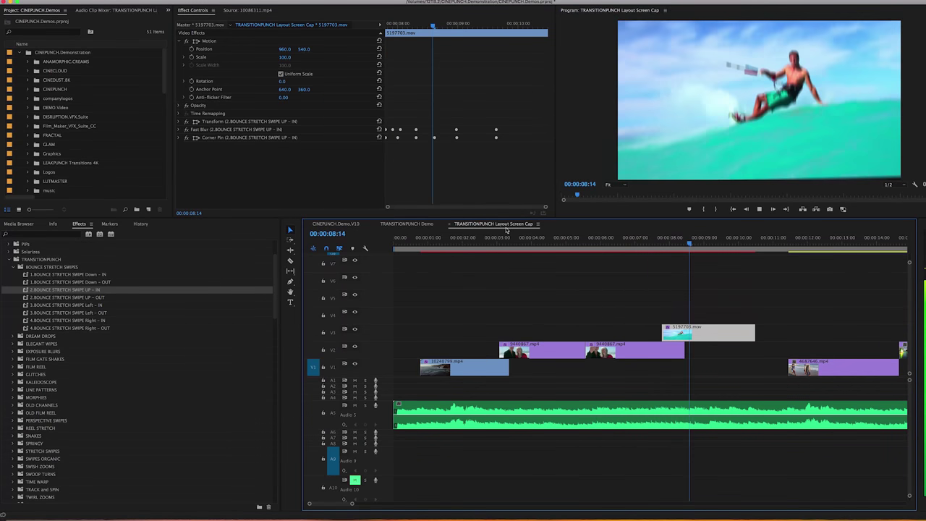
key(space)
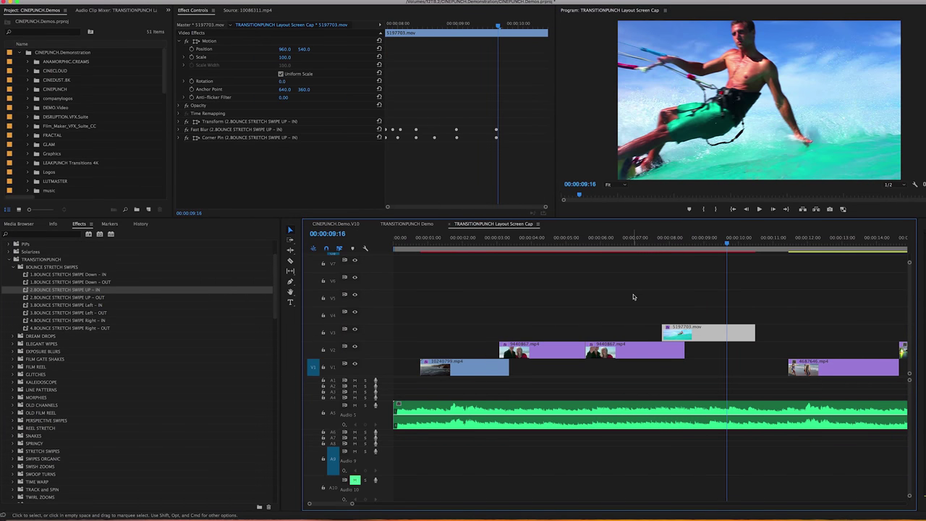
- Move 4687646.mp4 up onto V4, preview its Swipe Right IN transition, and zoom the timeline out
mouse_move(822, 367)
mouse_down()
mouse_move(753, 316)
mouse_move(800, 331)
mouse_up()
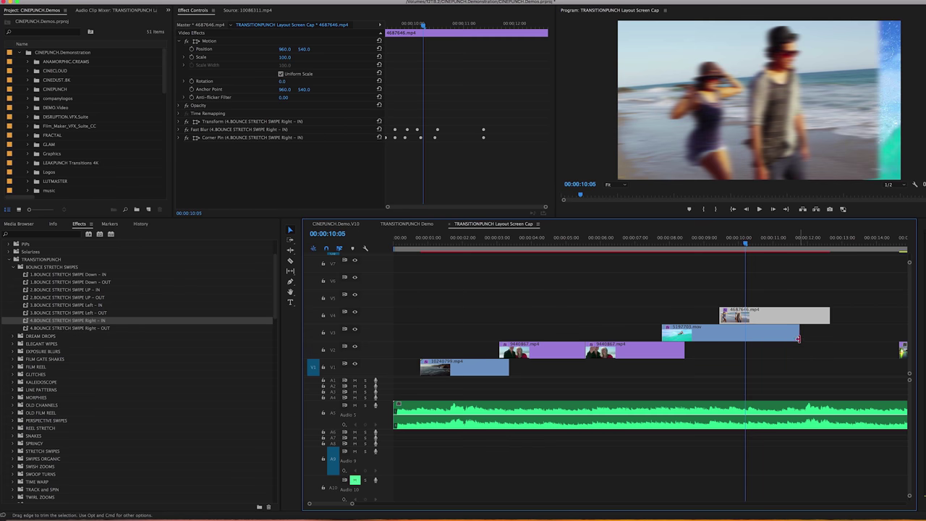
click(704, 245)
key(space)
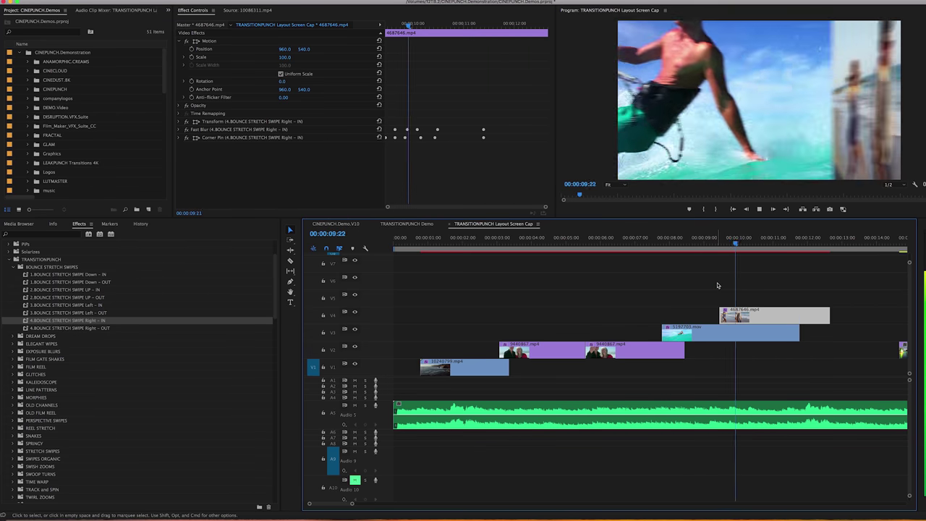
key(space)
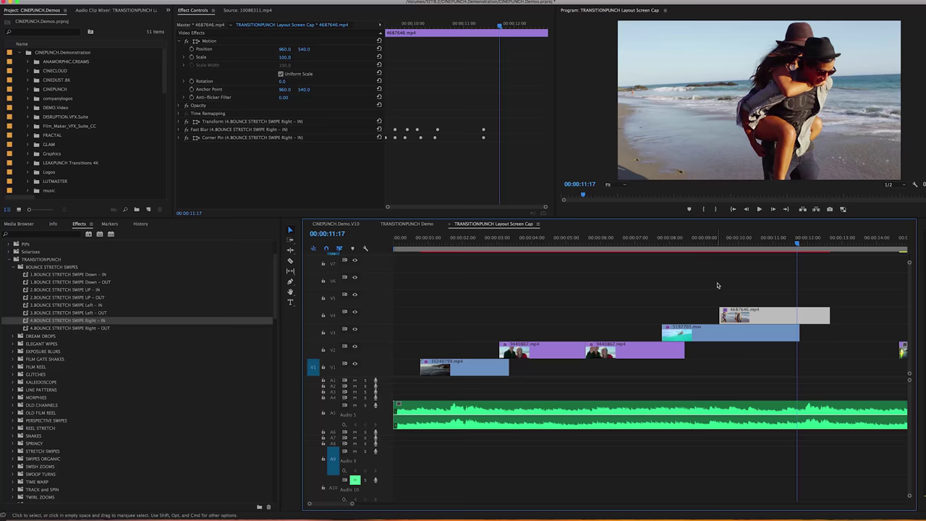
key(minus)
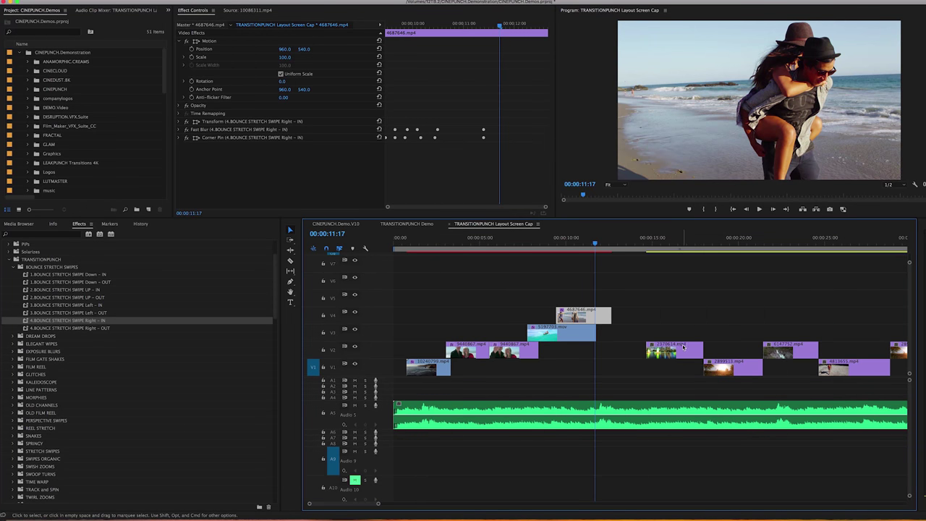
- Raise 2370614.mp4 to V5, lengthen 4687646.mp4 on V4, and expand the Springy presets
drag(683, 348, 630, 299)
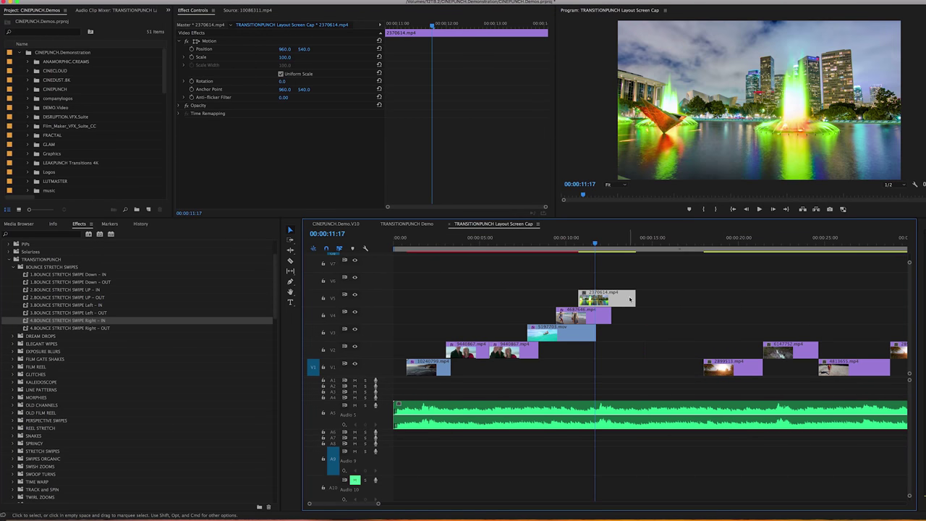
drag(611, 316, 620, 315)
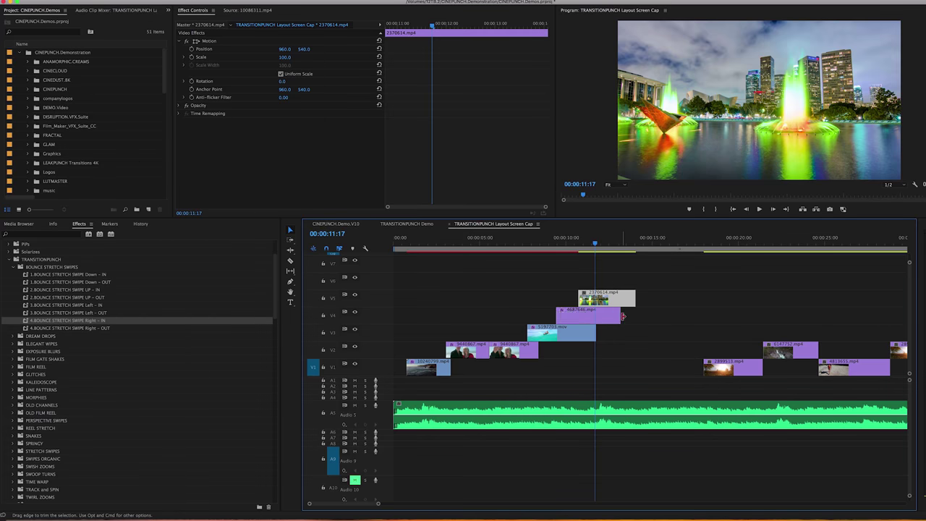
scroll(97, 355, down, 2)
scroll(97, 355, down, 3)
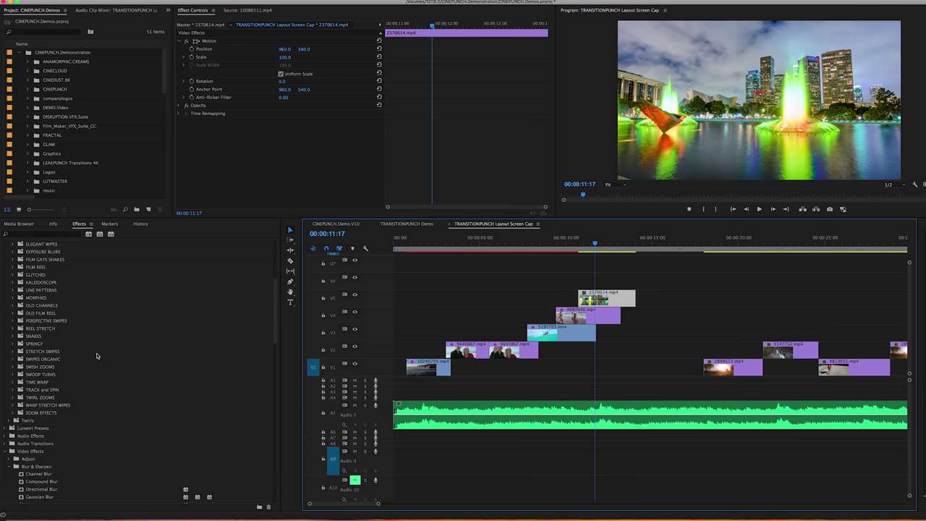
click(19, 347)
scroll(21, 350, down, 2)
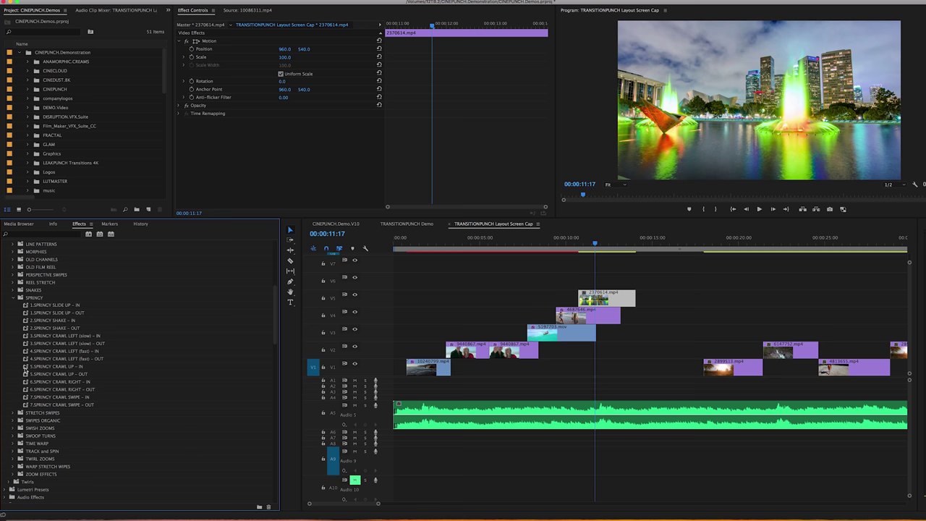
- Apply 5.SPRINGY CRAWL UP - IN to 2370614.mp4, preview it, and raise 2899513.mp4 to V6
drag(25, 370, 604, 298)
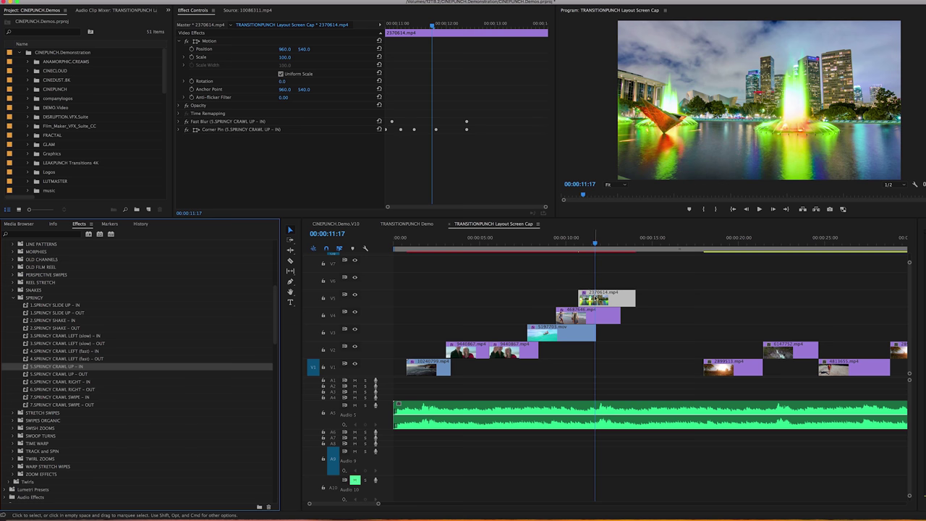
click(518, 244)
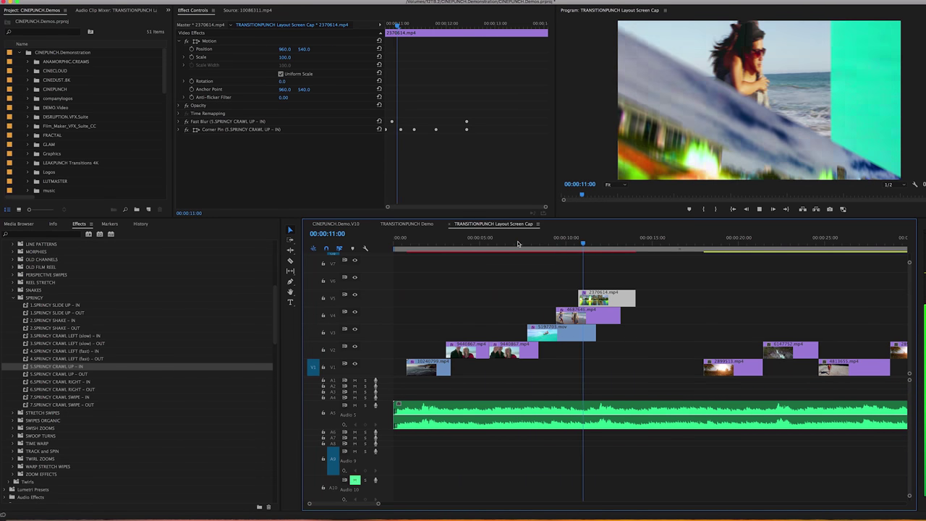
key(space)
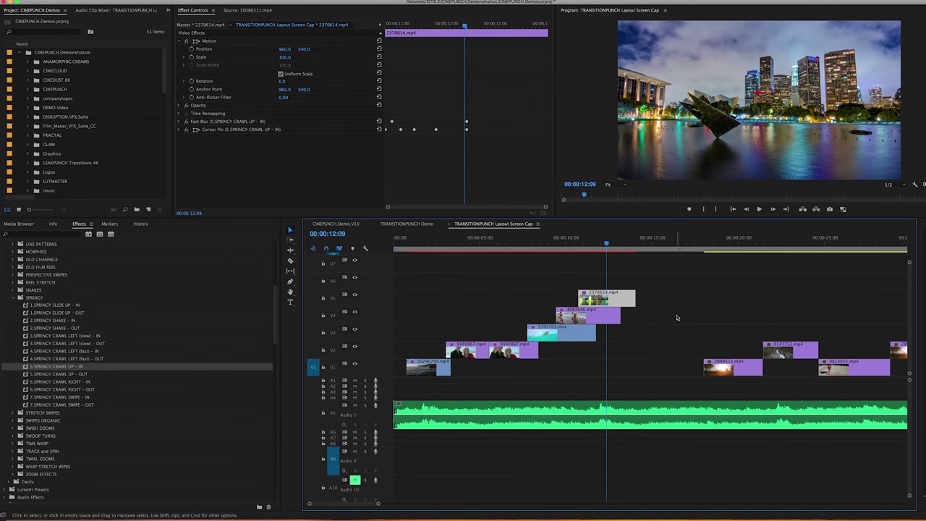
drag(727, 369, 619, 289)
- Expand the LINE PATTERNS folder to list its presets, from 1-2 Split to X Crossing
scroll(79, 396, down, 3)
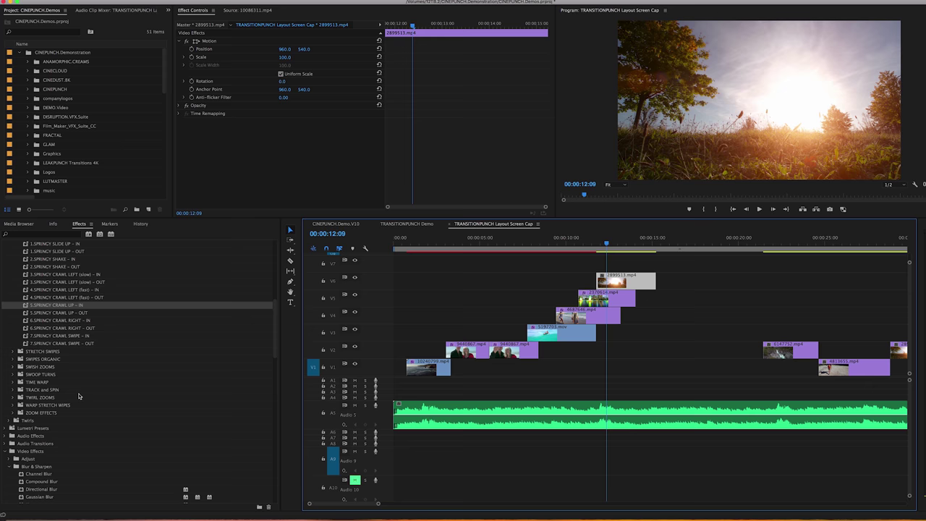
scroll(80, 396, down, 2)
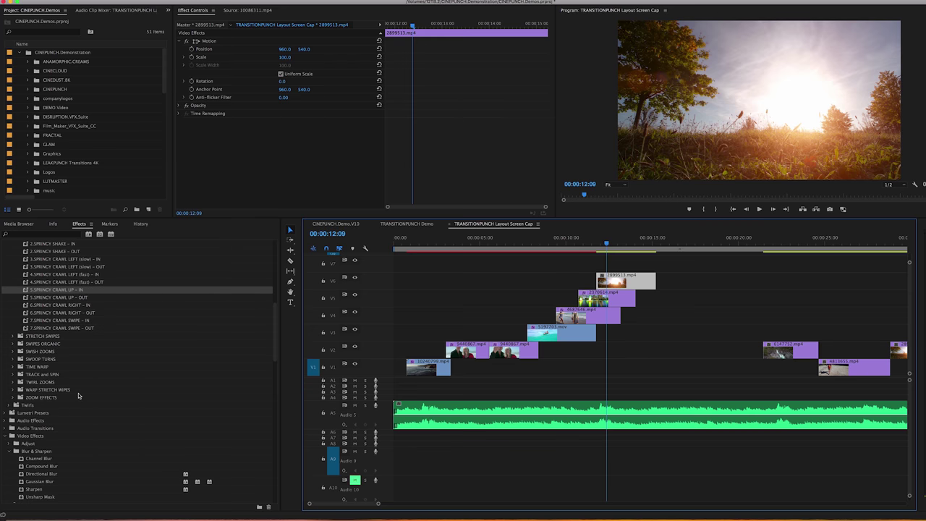
scroll(80, 396, up, 5)
scroll(80, 396, up, 2)
scroll(79, 396, up, 2)
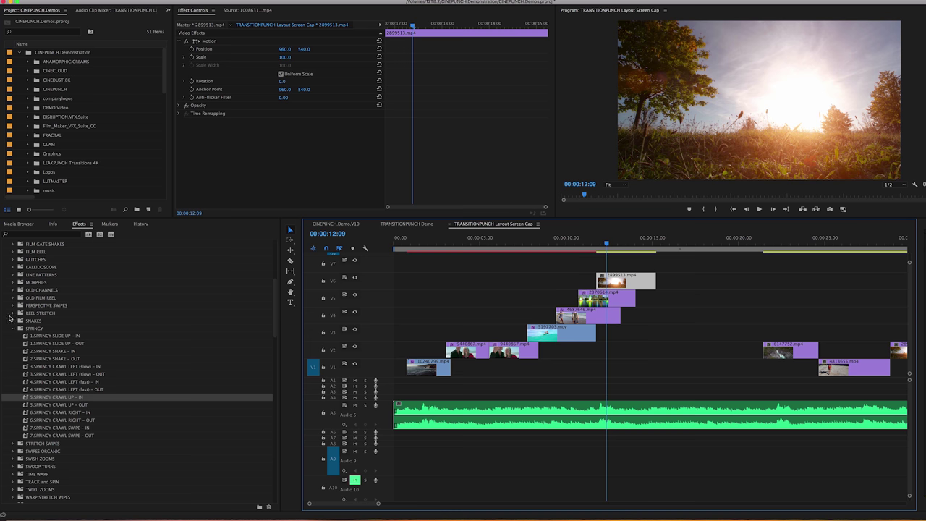
click(12, 275)
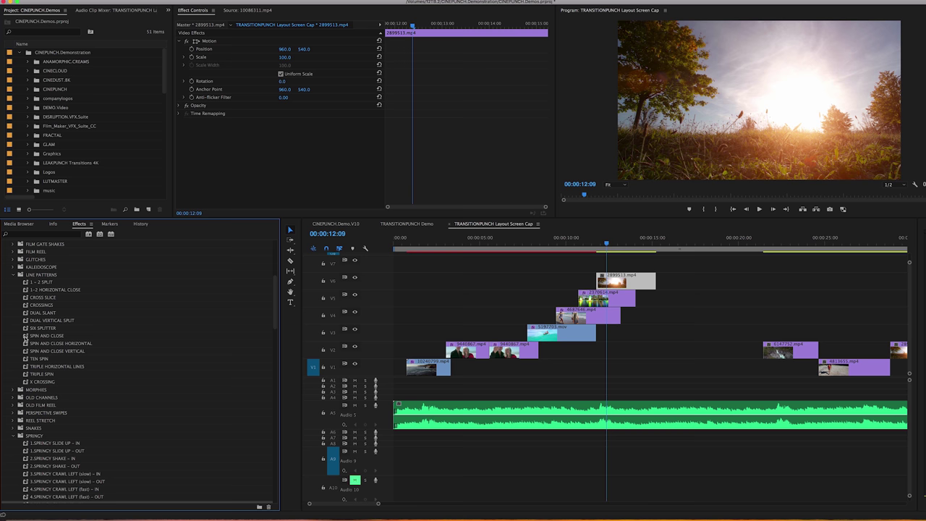
- Apply Spin and Close to the V6 clip 2899513.mp4, then play the sequence from the start
mouse_move(26, 337)
mouse_down()
mouse_move(616, 278)
mouse_move(633, 279)
mouse_move(643, 299)
mouse_up()
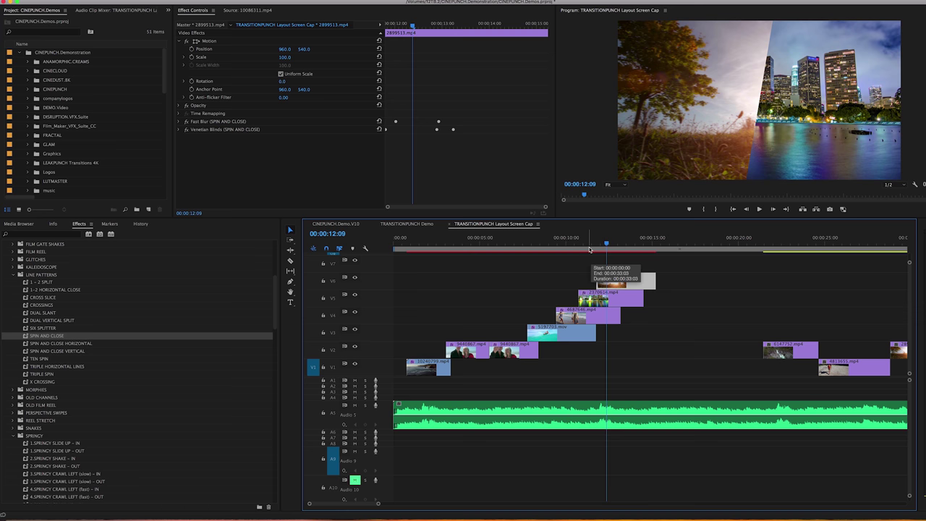
key(space)
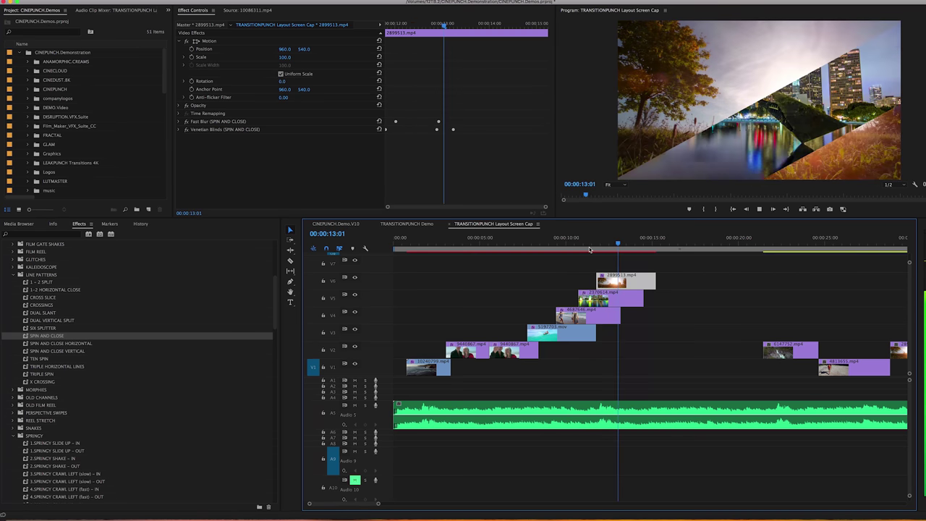
key(space)
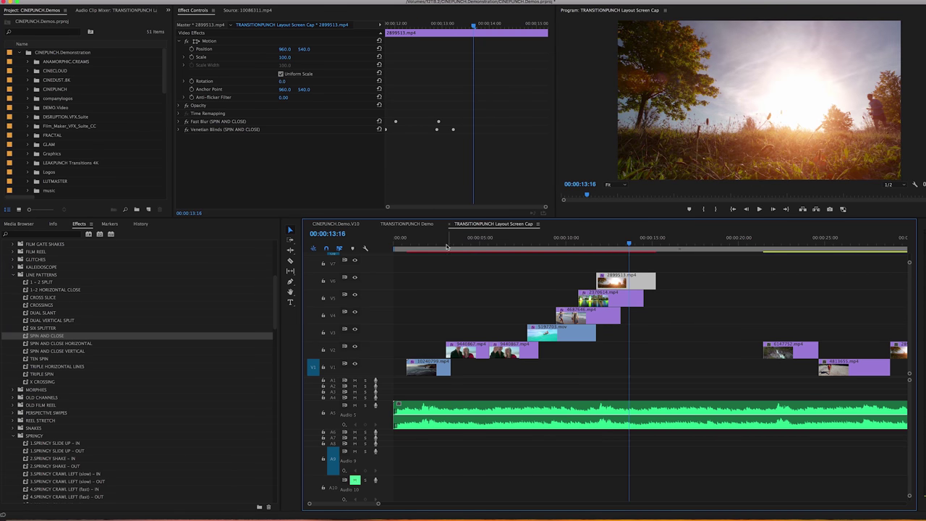
click(425, 242)
key(space)
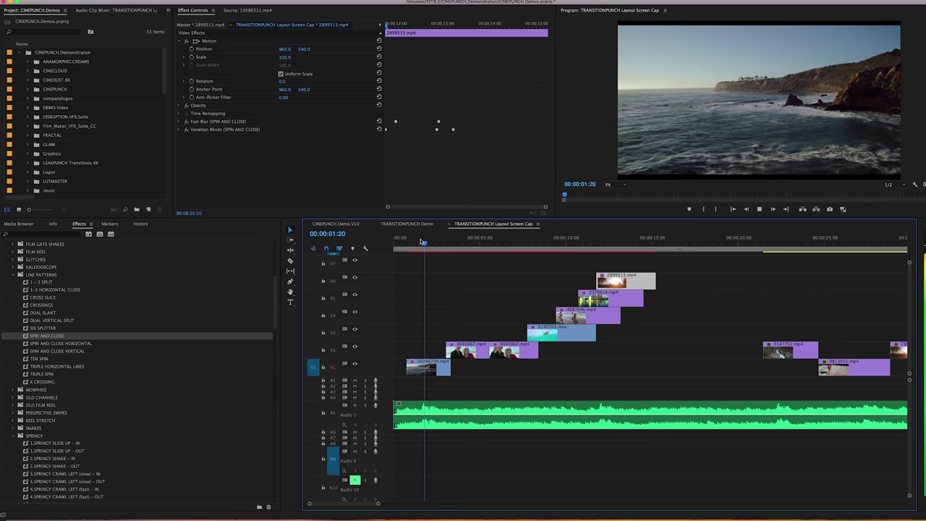